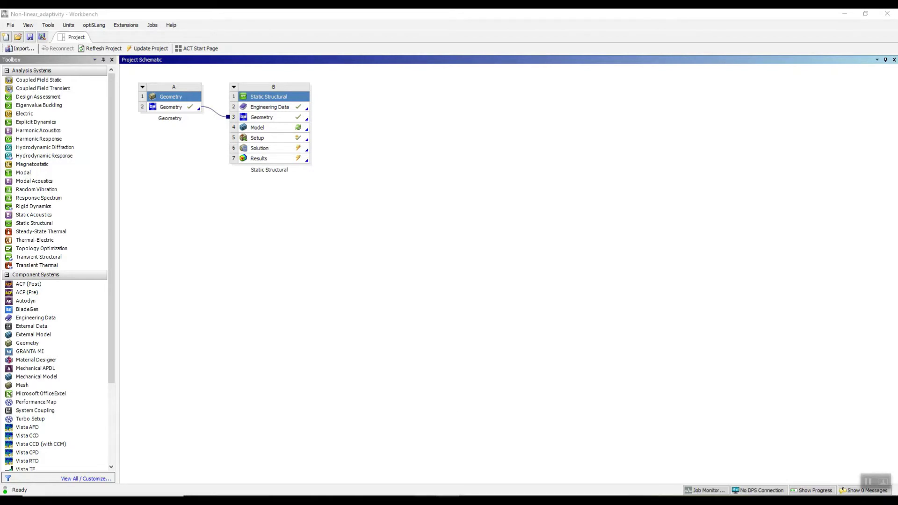
Step: Switch to the Excel workbook uniaxial tension.xlsx and review the Uniaxial Tension, Biaxial tension and Pure shear worksheets
key(alt+Tab)
click(374, 334)
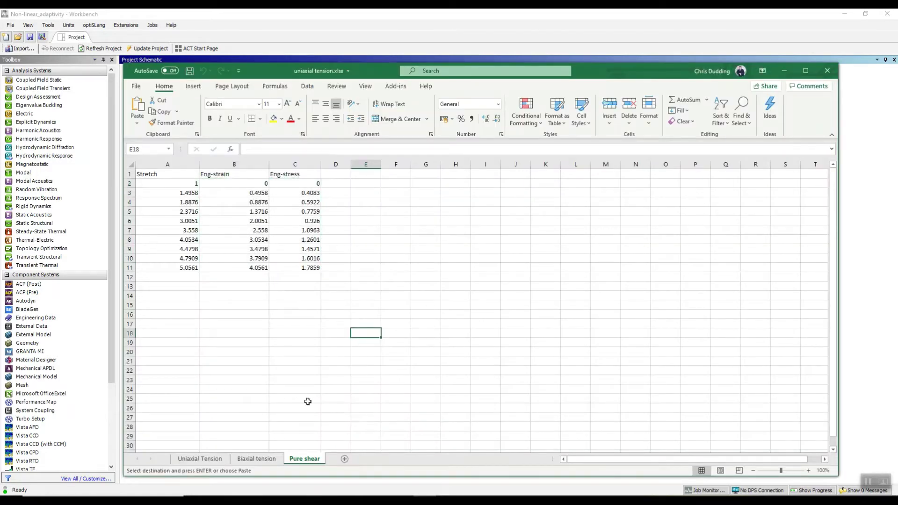
click(217, 461)
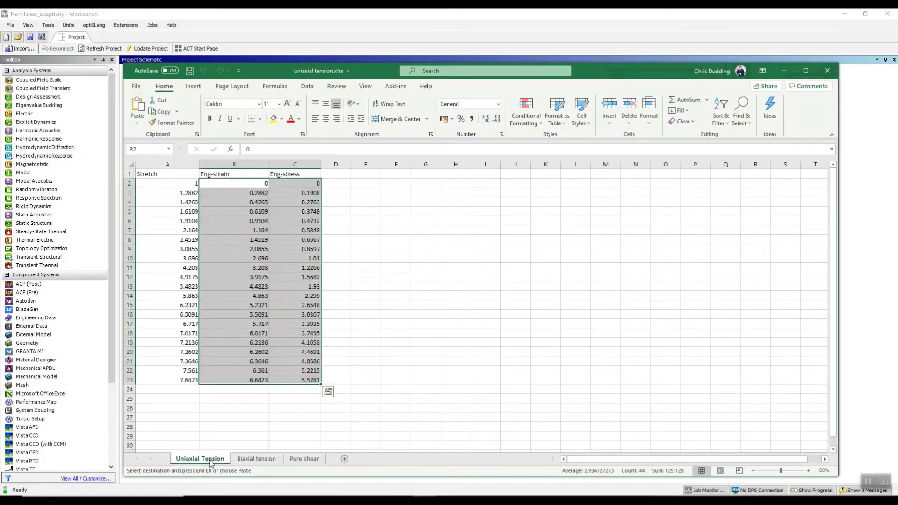
click(256, 460)
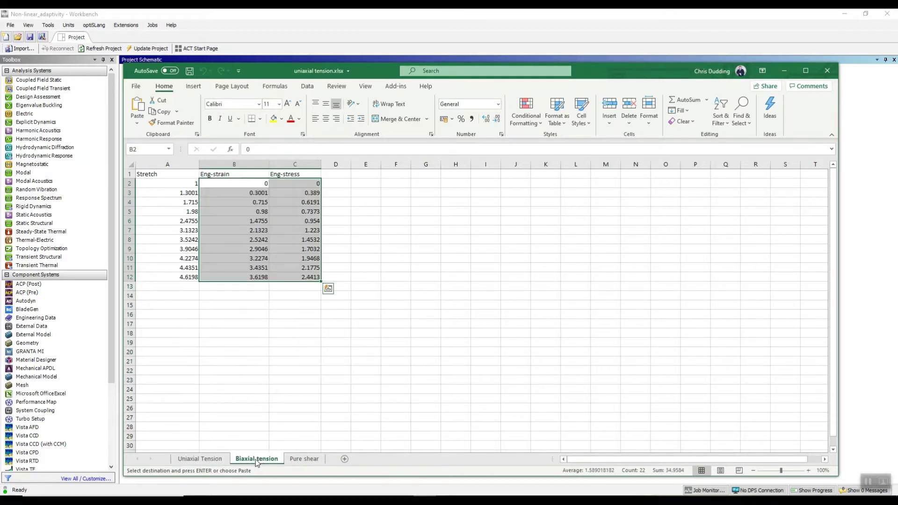
click(305, 459)
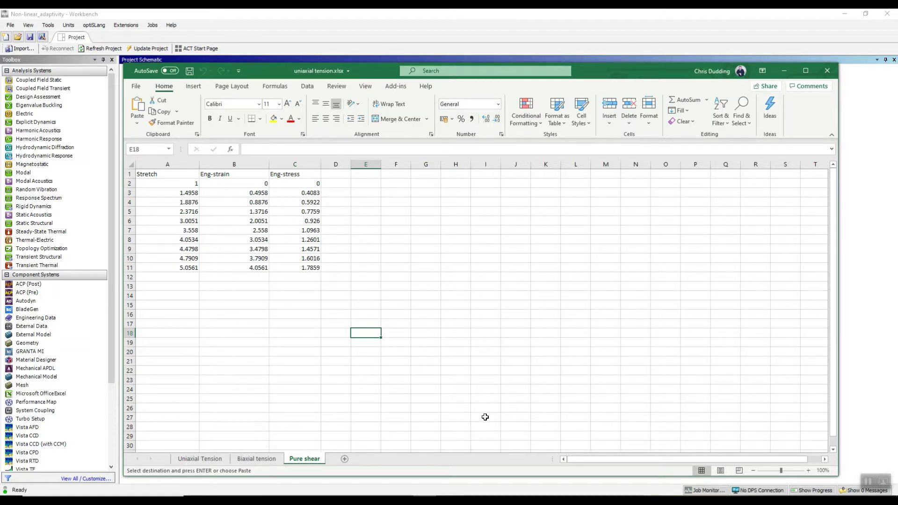
click(785, 70)
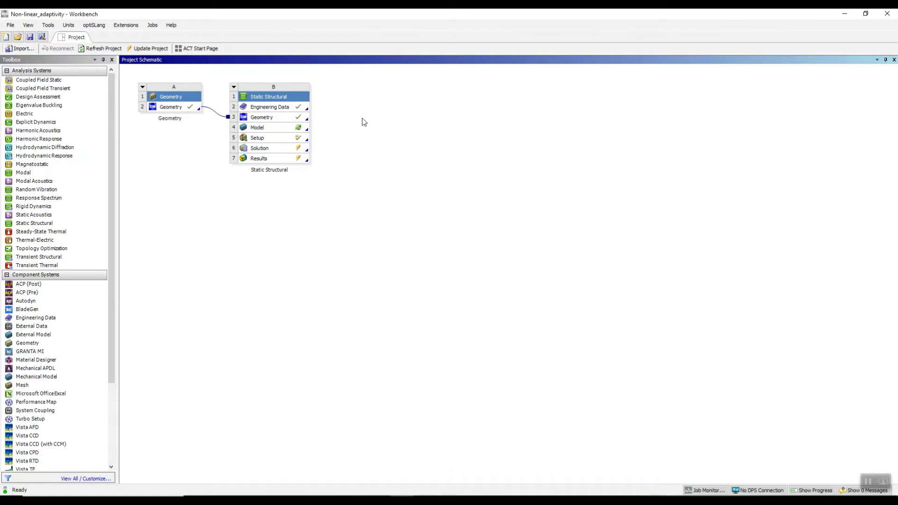
Step: Create a material named My Rubber in the Static Structural engineering data and add uniaxial, biaxial and shear test data to it
double_click(265, 111)
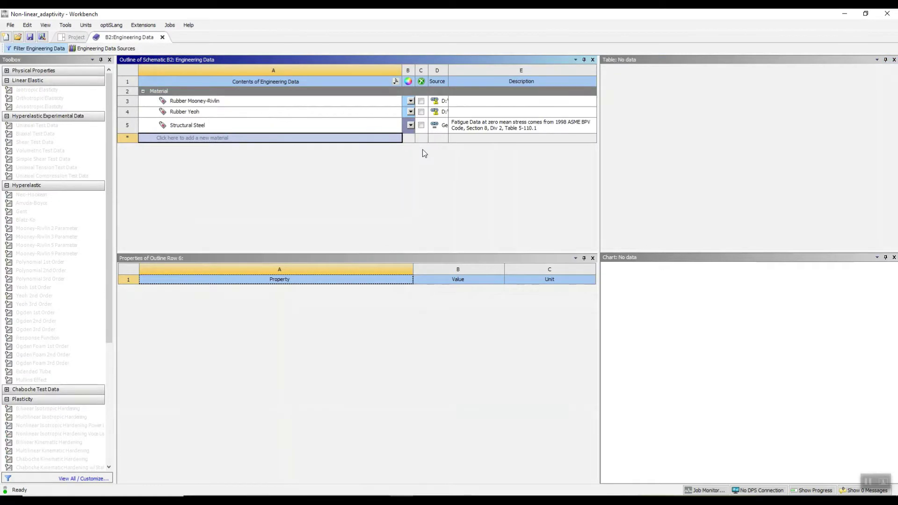
click(234, 140)
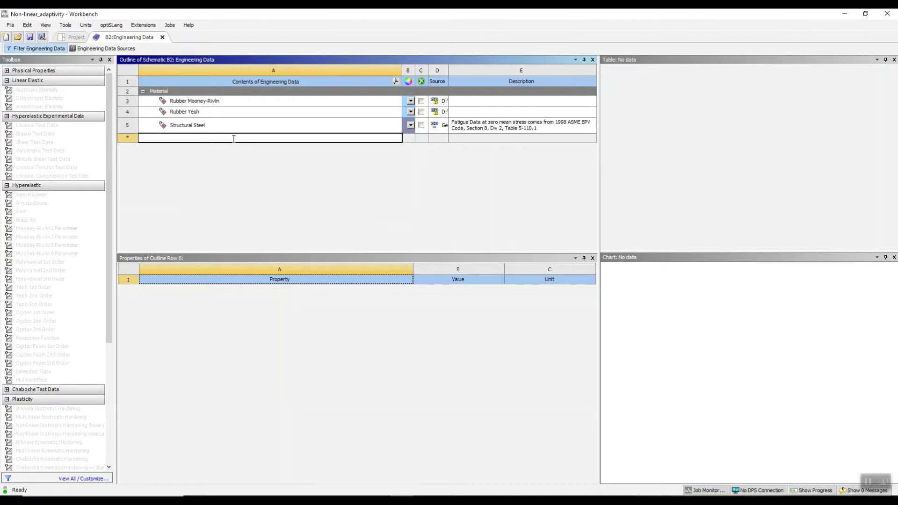
text(My )
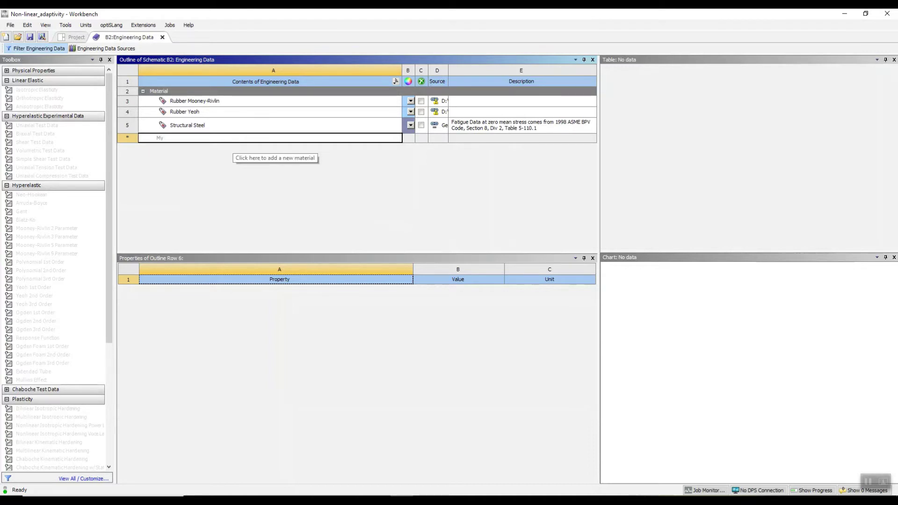
text(Rubber)
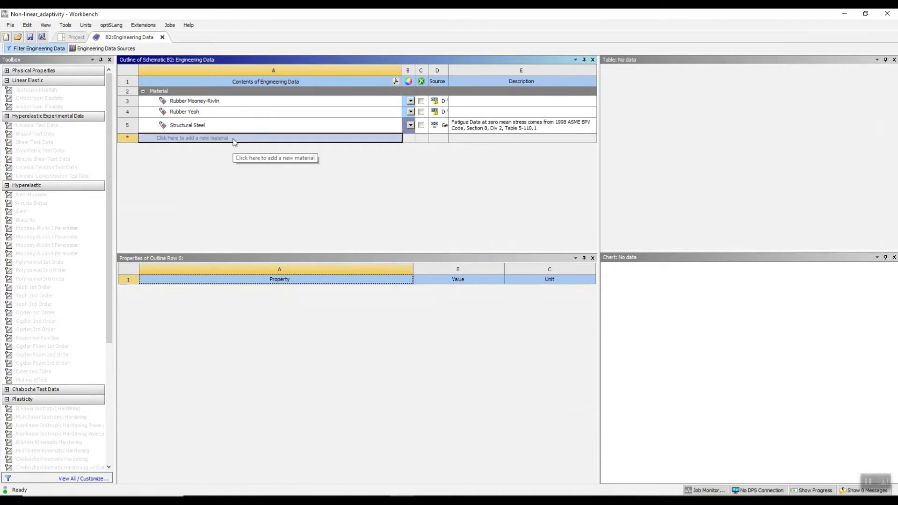
key(Return)
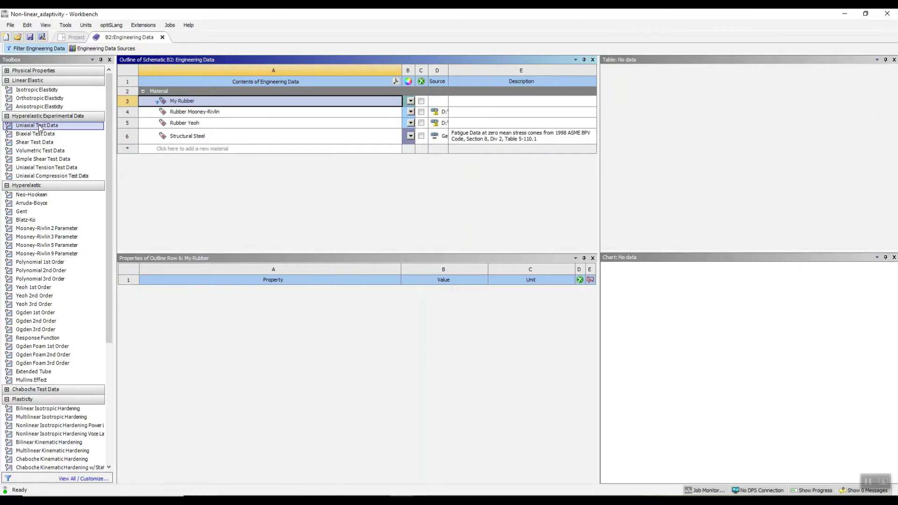
drag(24, 127, 190, 107)
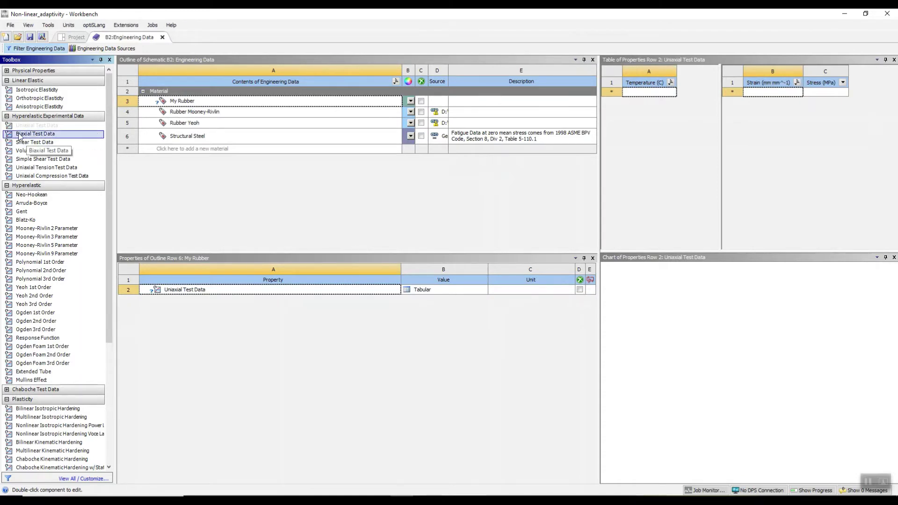
drag(27, 135, 186, 102)
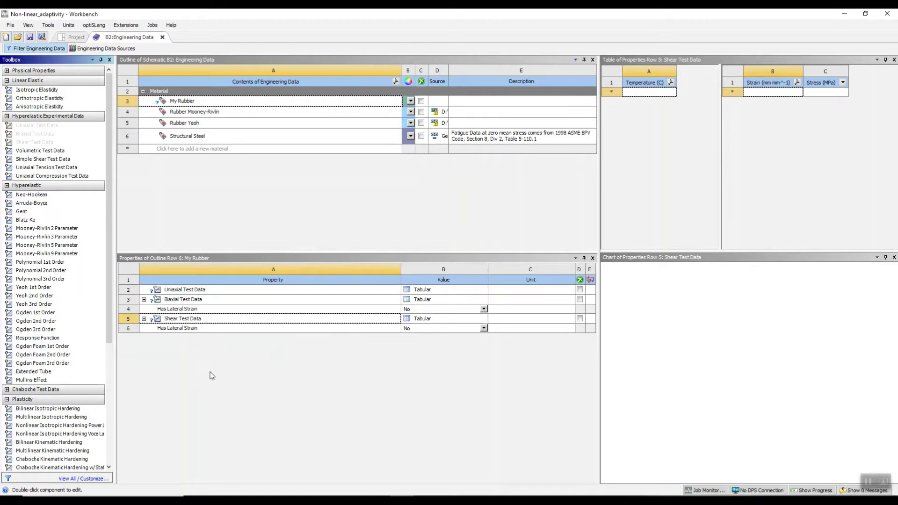
Step: Copy the strain and stress values in B2:C23 of Excel's Uniaxial Tension worksheet into My Rubber's Uniaxial Test Data table
click(203, 291)
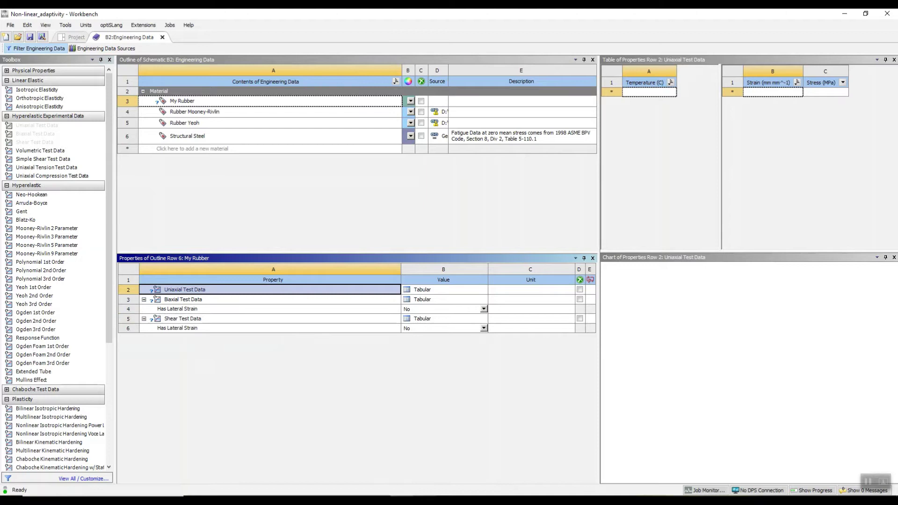
key(alt+Tab)
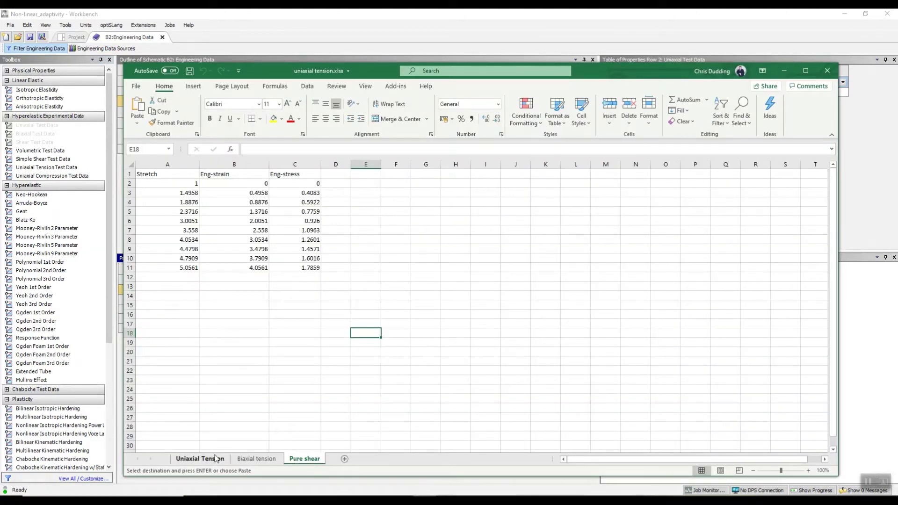
click(216, 459)
click(241, 186)
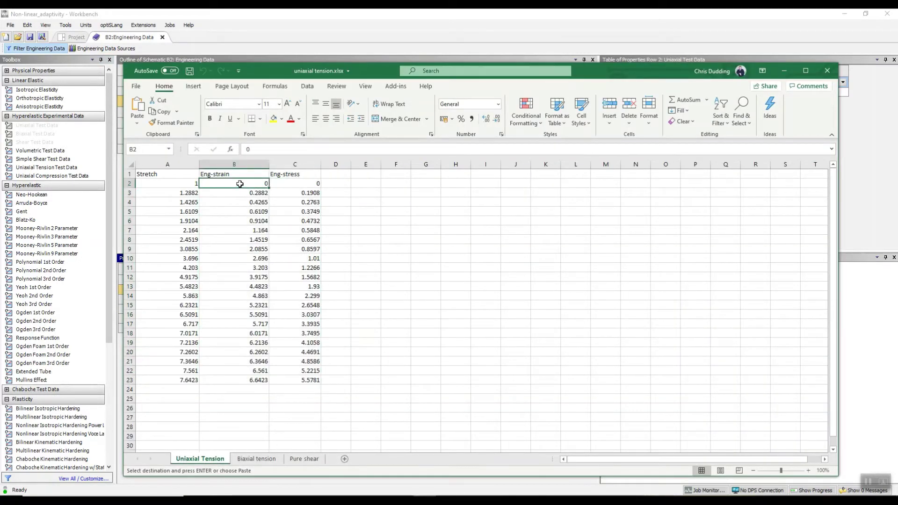
drag(240, 184, 295, 380)
key(ctrl+c)
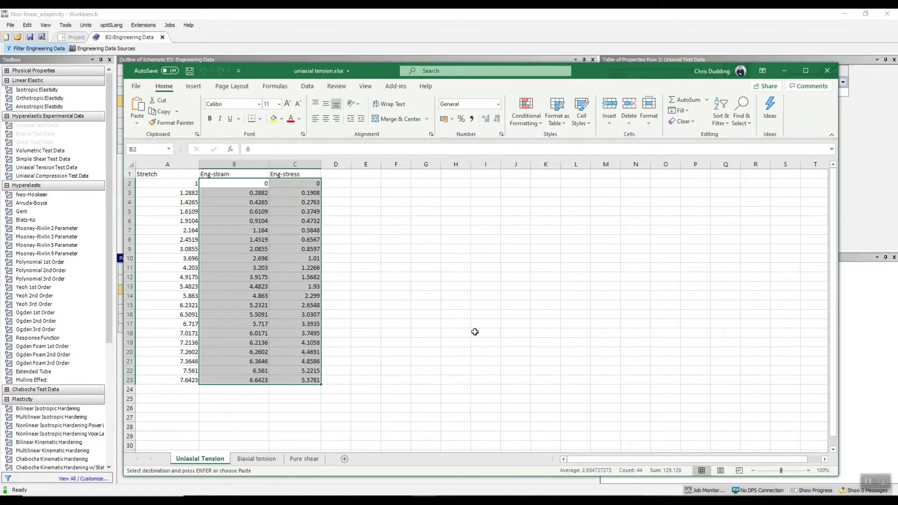
click(784, 71)
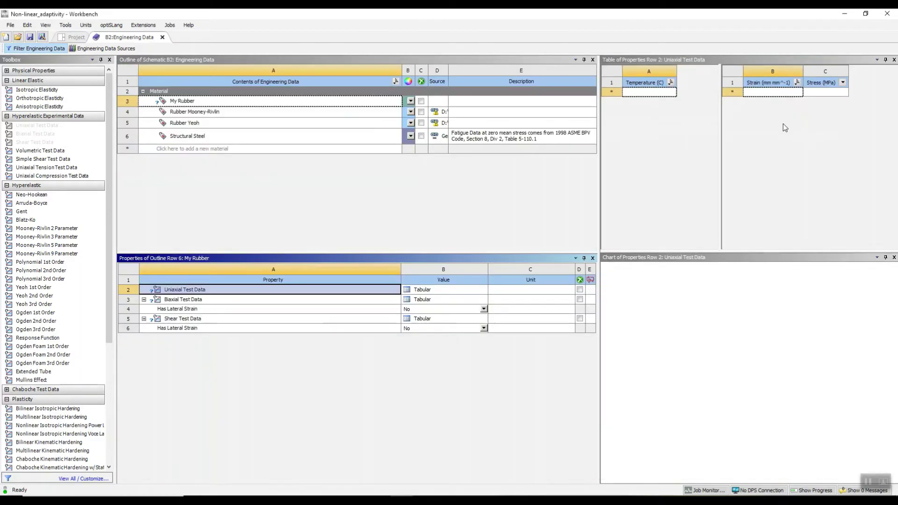
click(762, 92)
key(ctrl+v)
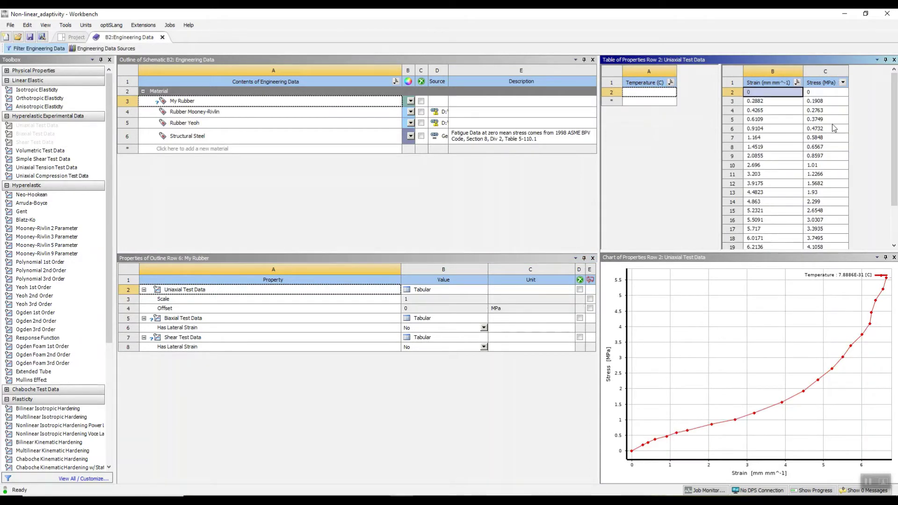
Step: Copy the strain and stress values in B2:C12 of Excel's Biaxial tension worksheet into My Rubber's Biaxial Test Data table
click(196, 322)
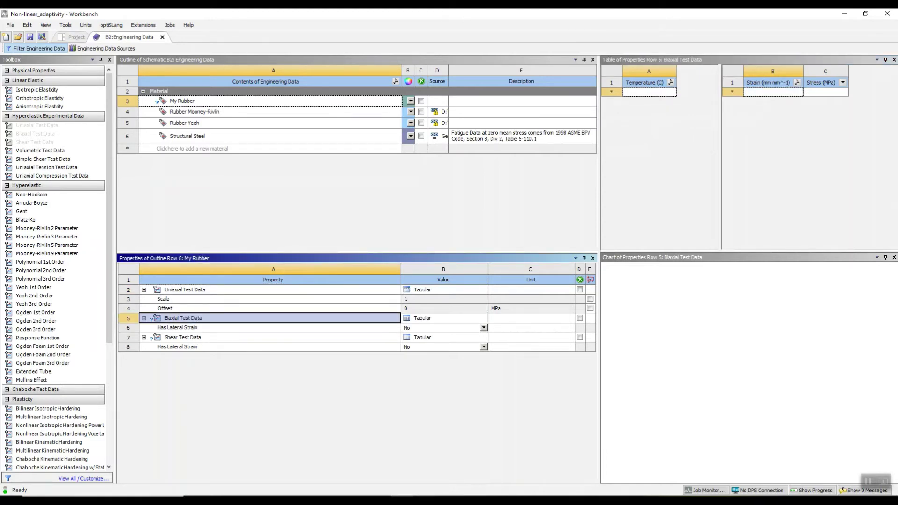
key(alt+Tab)
click(257, 459)
drag(234, 183, 295, 277)
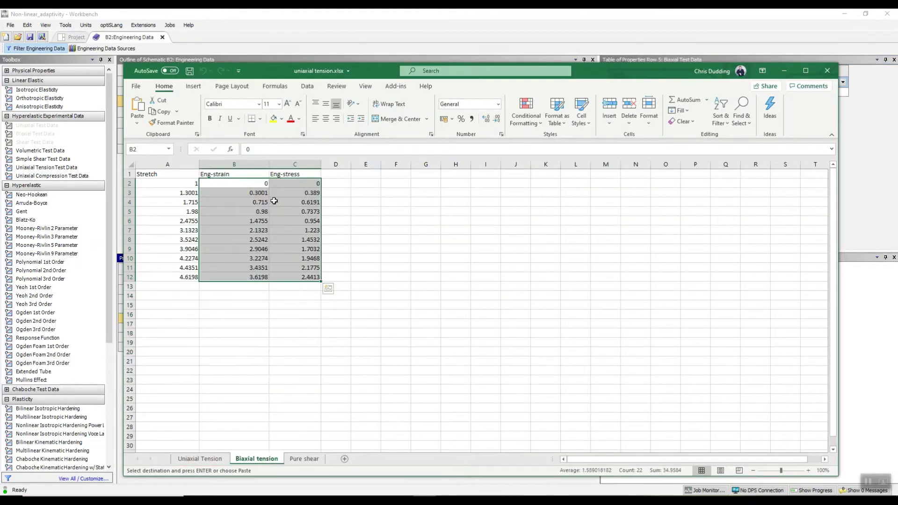
drag(240, 181, 291, 275)
key(ctrl+c)
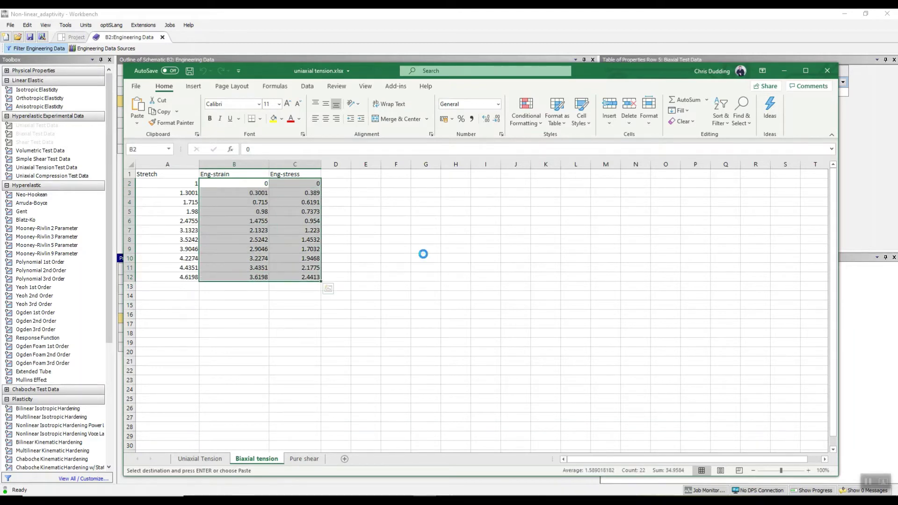
click(856, 182)
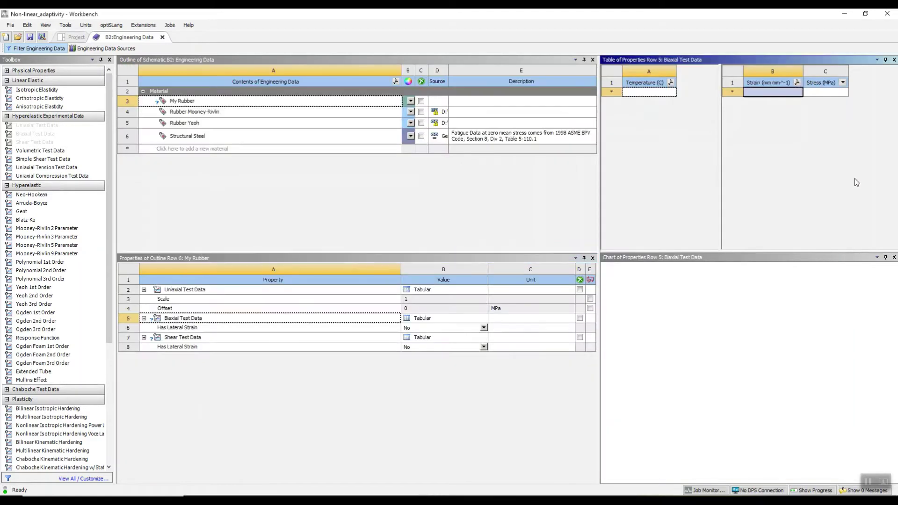
click(773, 91)
key(ctrl+v)
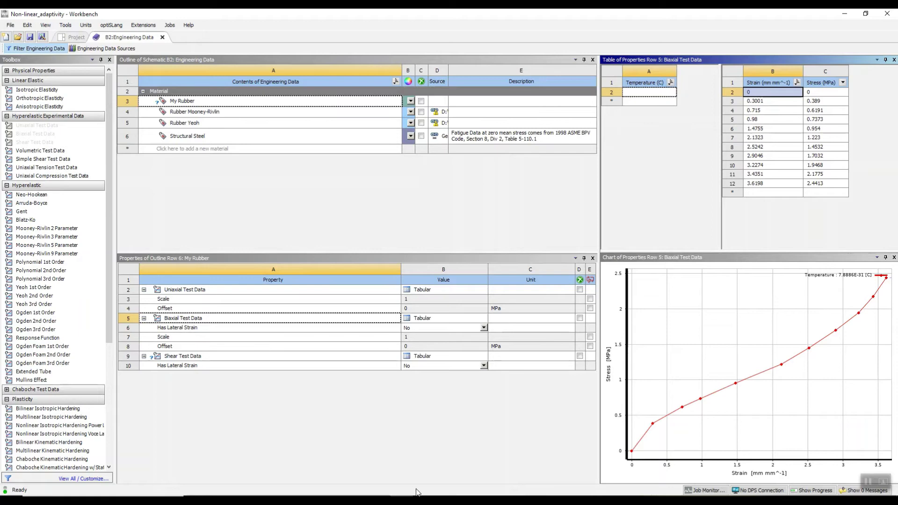
Step: Copy the strain and stress values in B2:C11 of Excel's Pure shear worksheet into My Rubber's Shear Test Data table
key(alt+Tab)
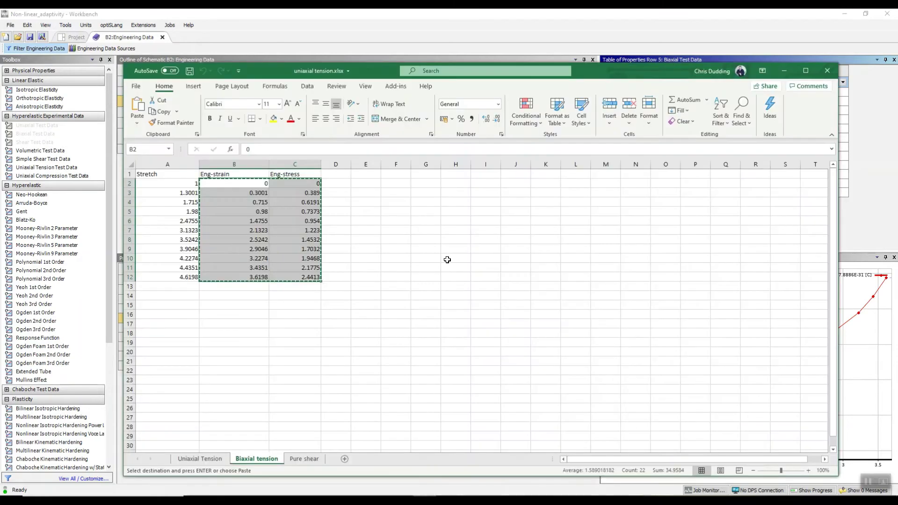
click(311, 460)
drag(239, 185, 294, 268)
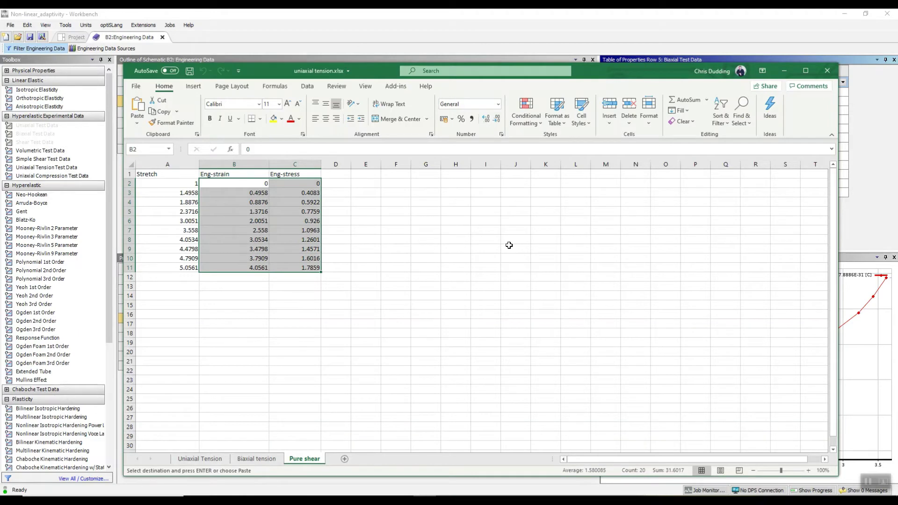
key(ctrl+c)
click(873, 166)
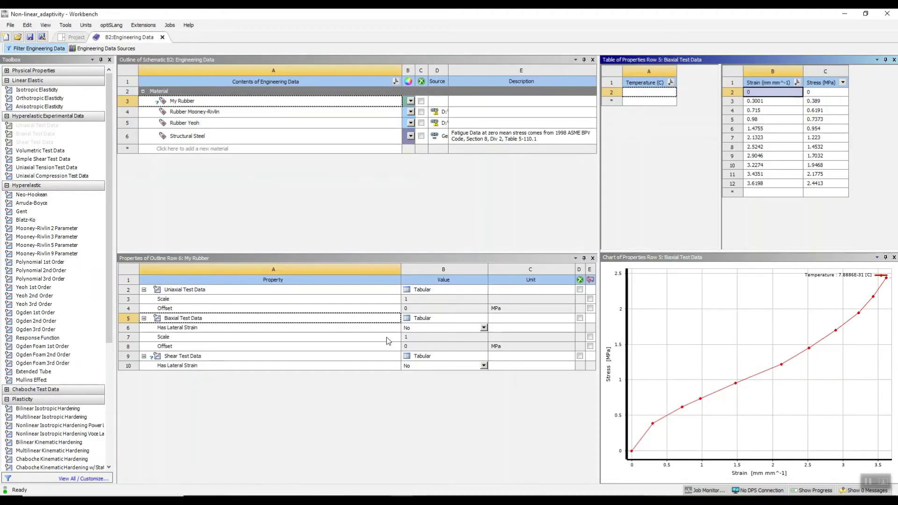
click(204, 357)
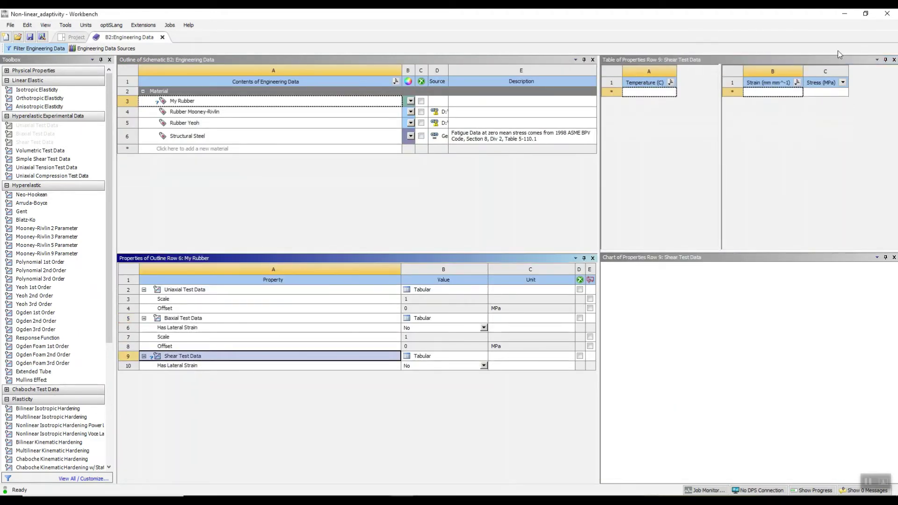
click(771, 92)
key(ctrl+v)
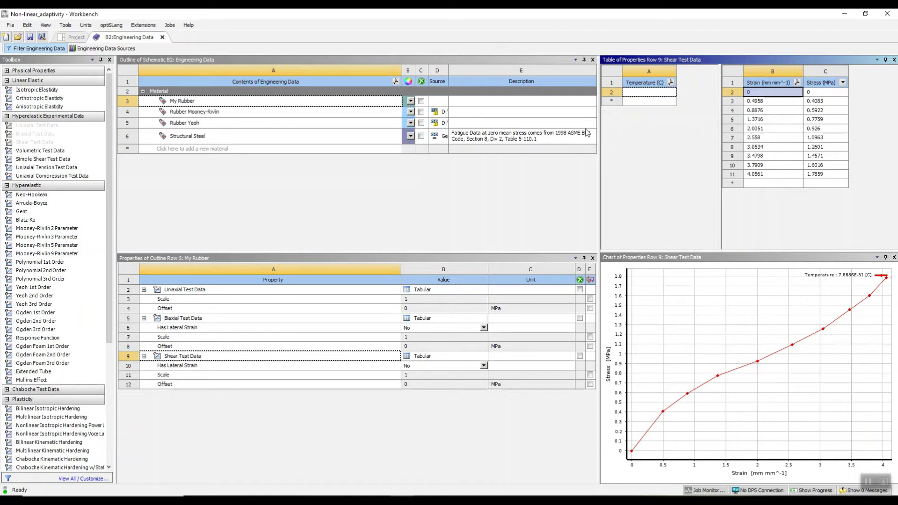
Step: Check My Rubber's uniaxial and shear test curves and add the Yeoh 3rd Order hyperelastic model to the material
click(195, 291)
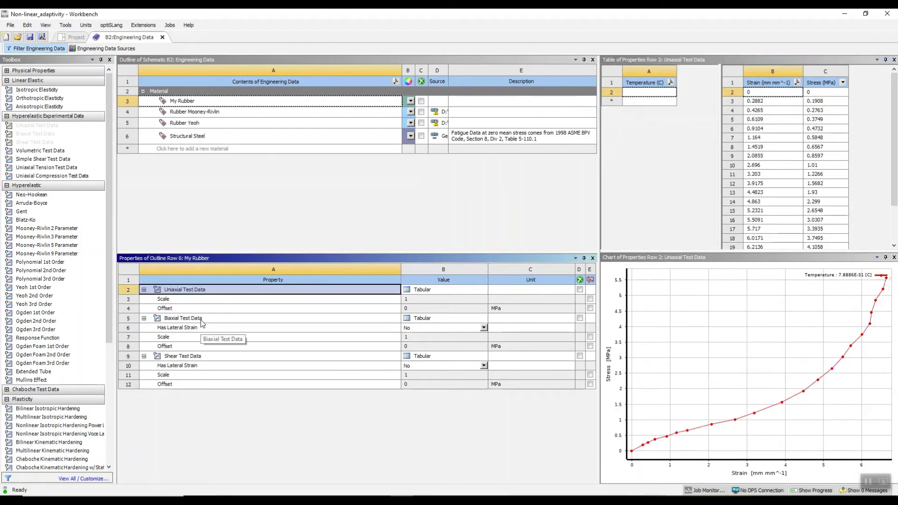
click(312, 356)
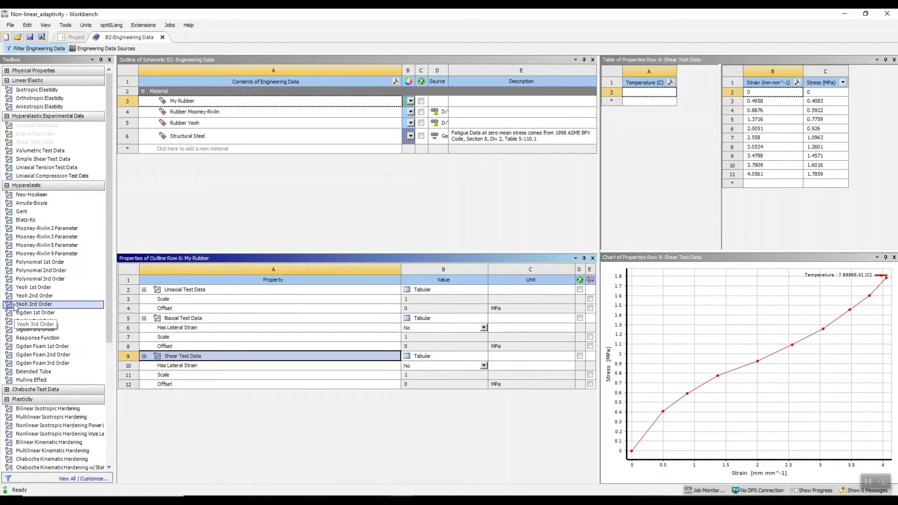
drag(16, 307, 236, 105)
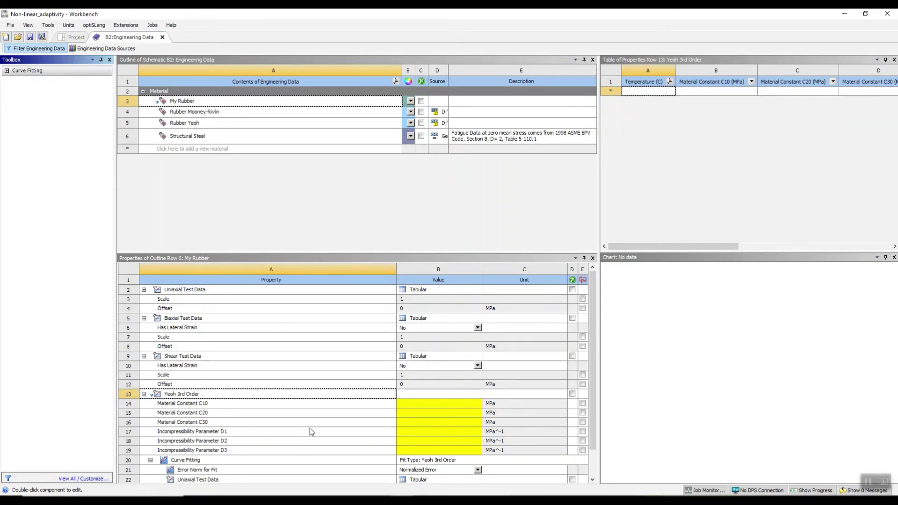
Step: Solve the Yeoh 3rd Order curve fit for My Rubber and copy the calculated values to the property
click(209, 462)
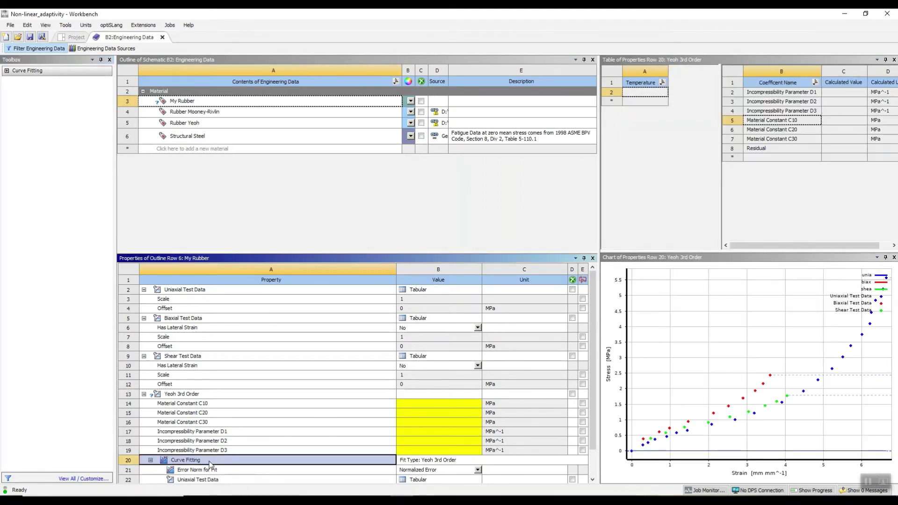
right_click(208, 462)
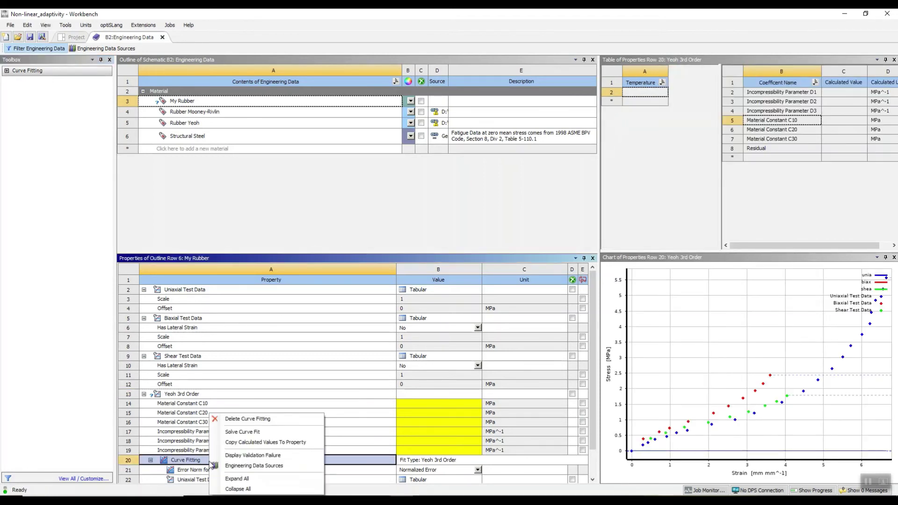
click(248, 433)
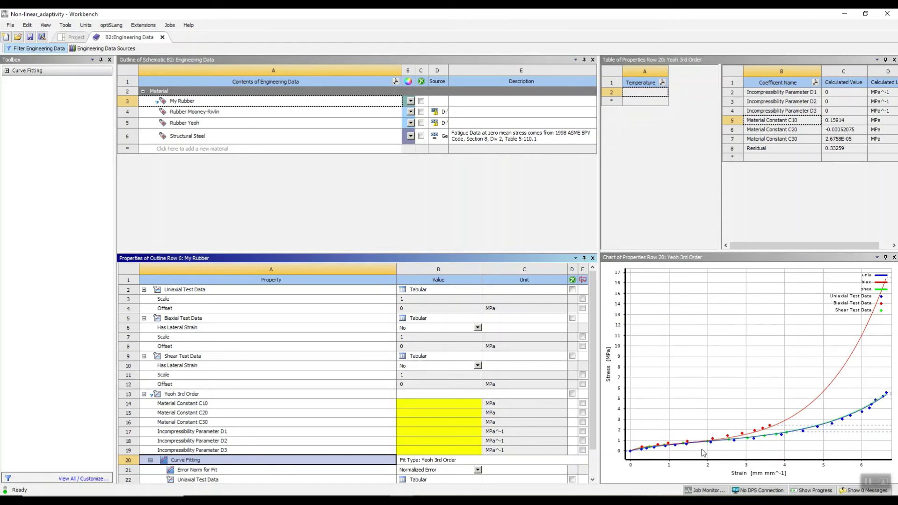
right_click(296, 464)
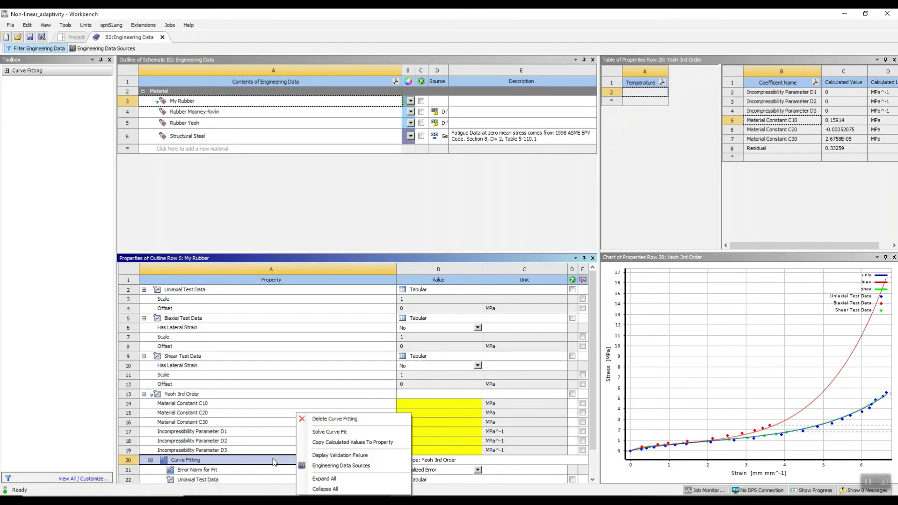
click(346, 442)
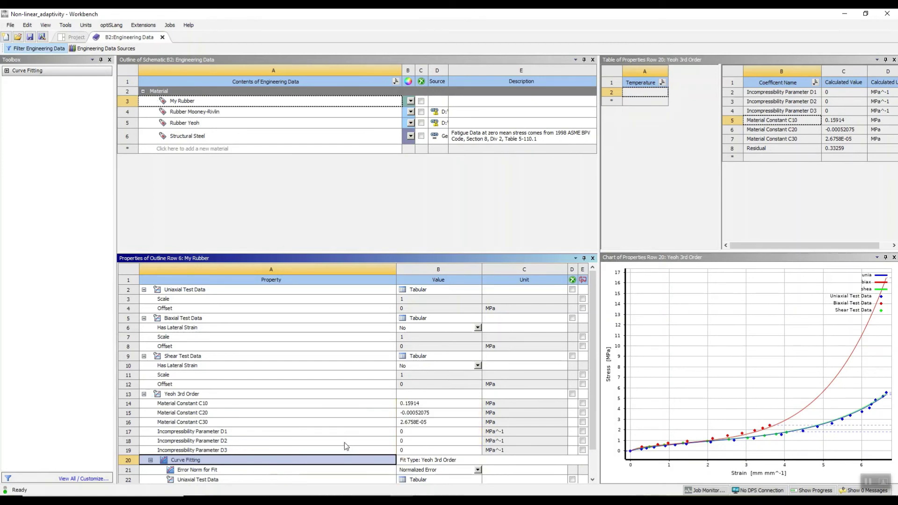